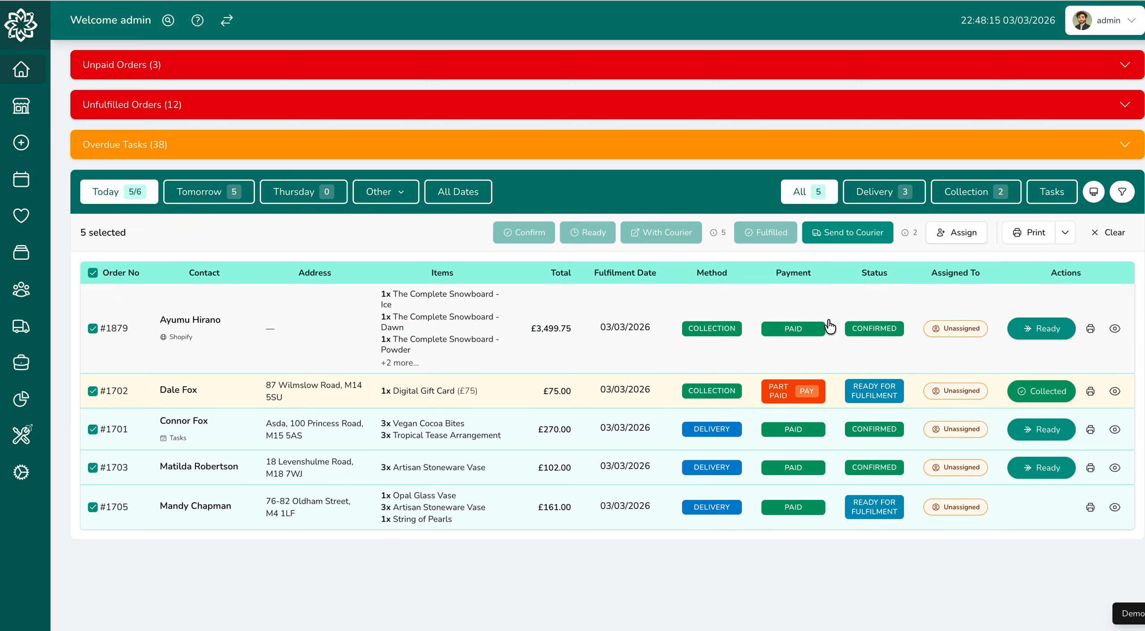
- Assign all five selected orders to the team member listed directly below admin
{"action": "left_click", "coordinate": [948, 233]}
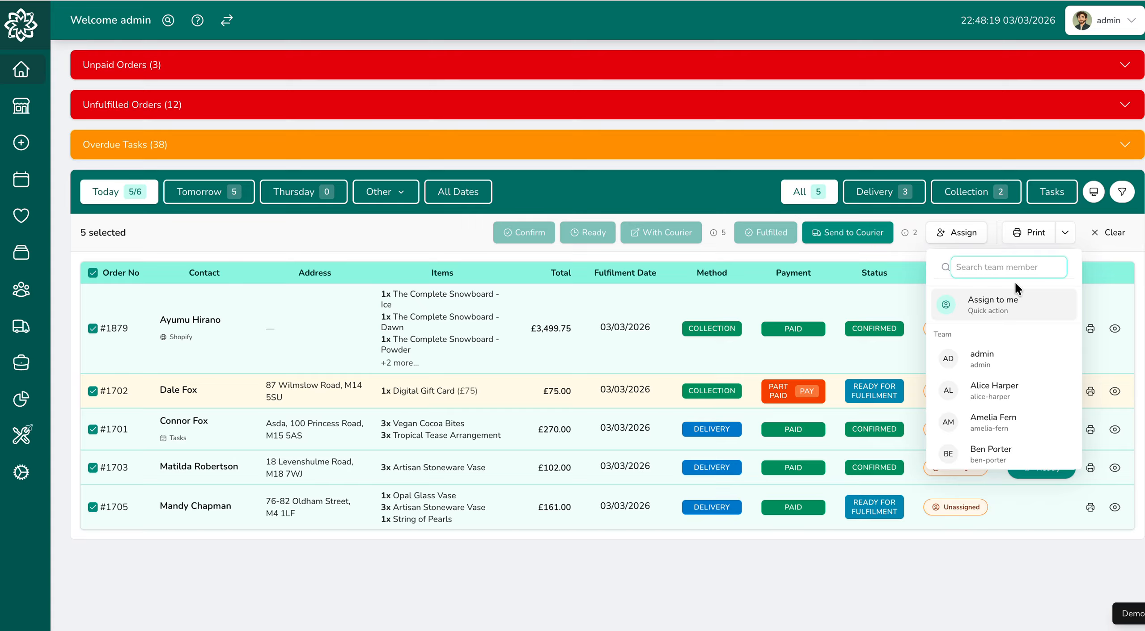
{"action": "left_click", "coordinate": [1006, 388]}
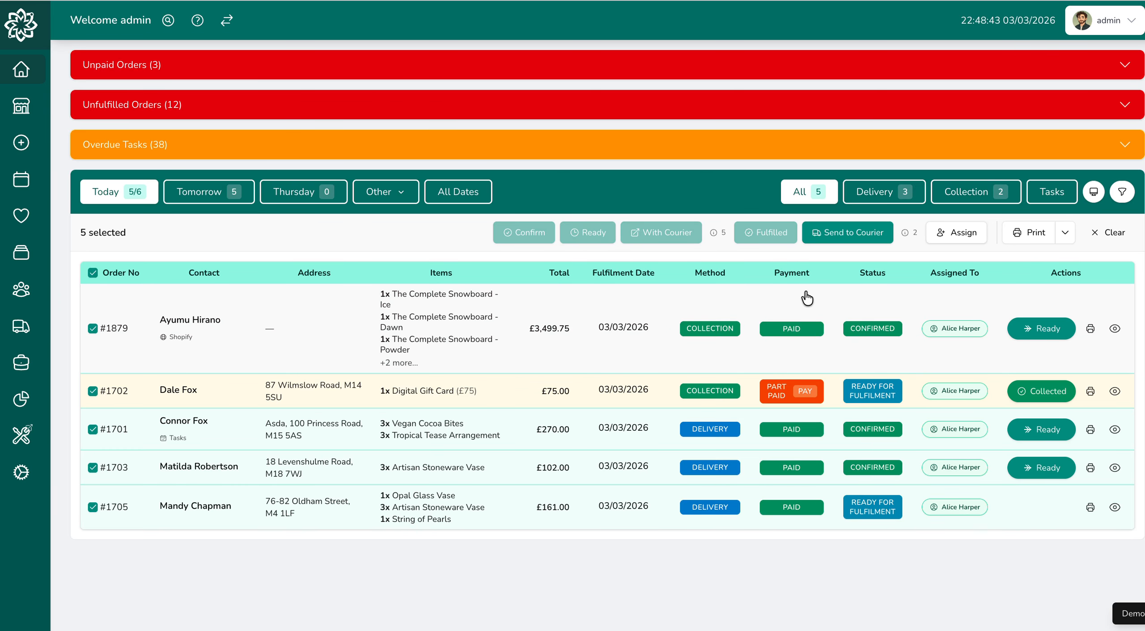
- Print the five selected orders, confirming the request and always allowing pop-ups and redirects from the site
{"action": "left_click", "coordinate": [1029, 233]}
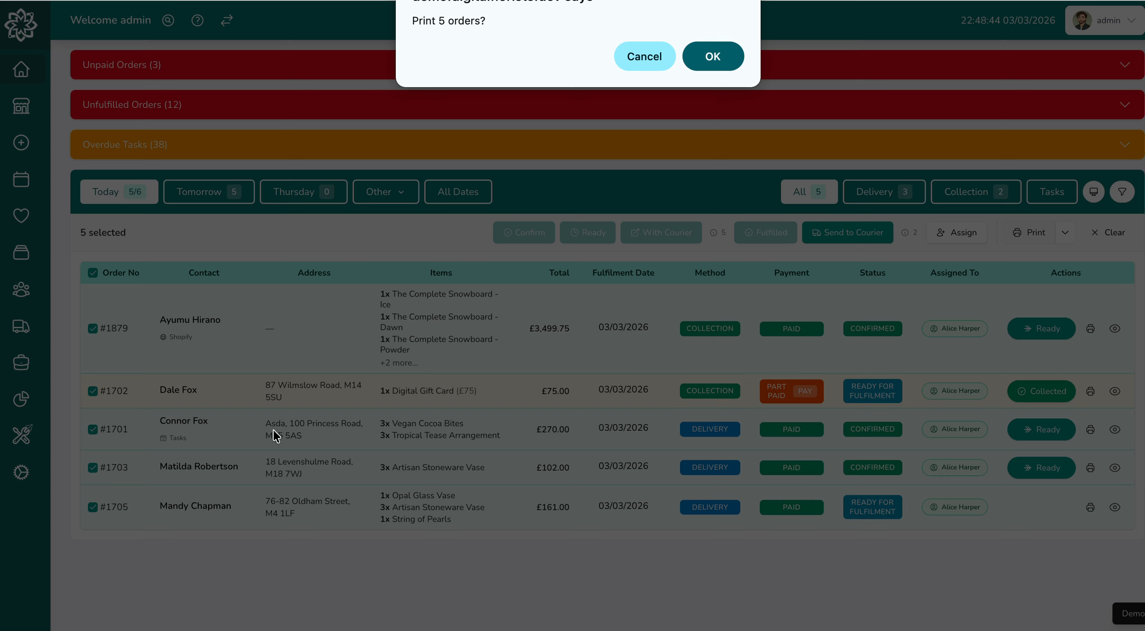
{"action": "left_click", "coordinate": [729, 67]}
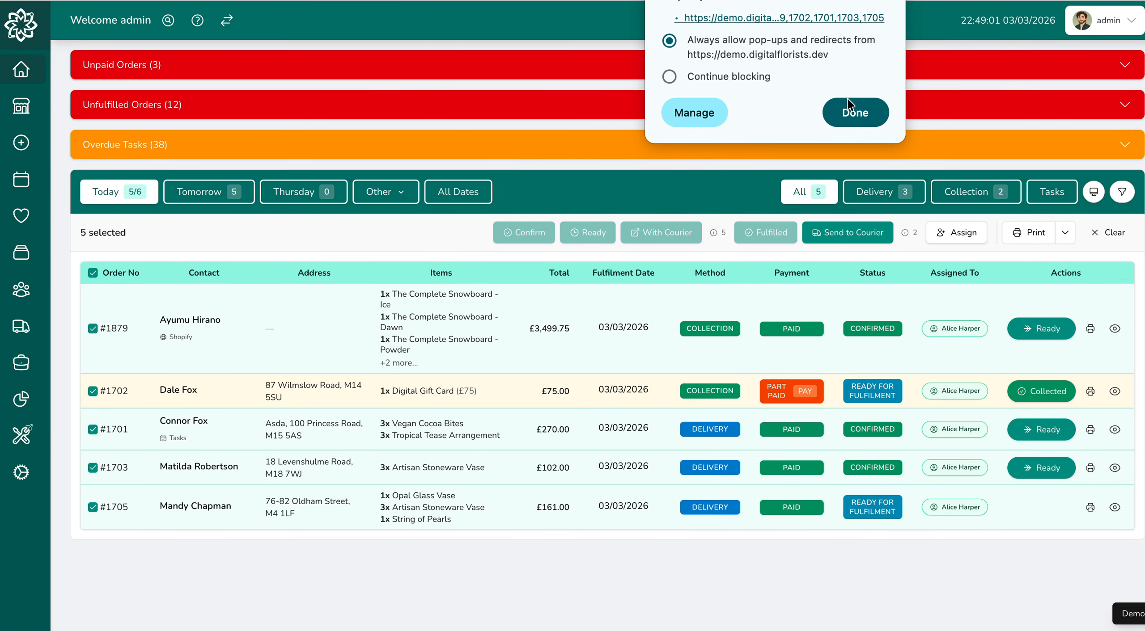
{"action": "left_click", "coordinate": [855, 112]}
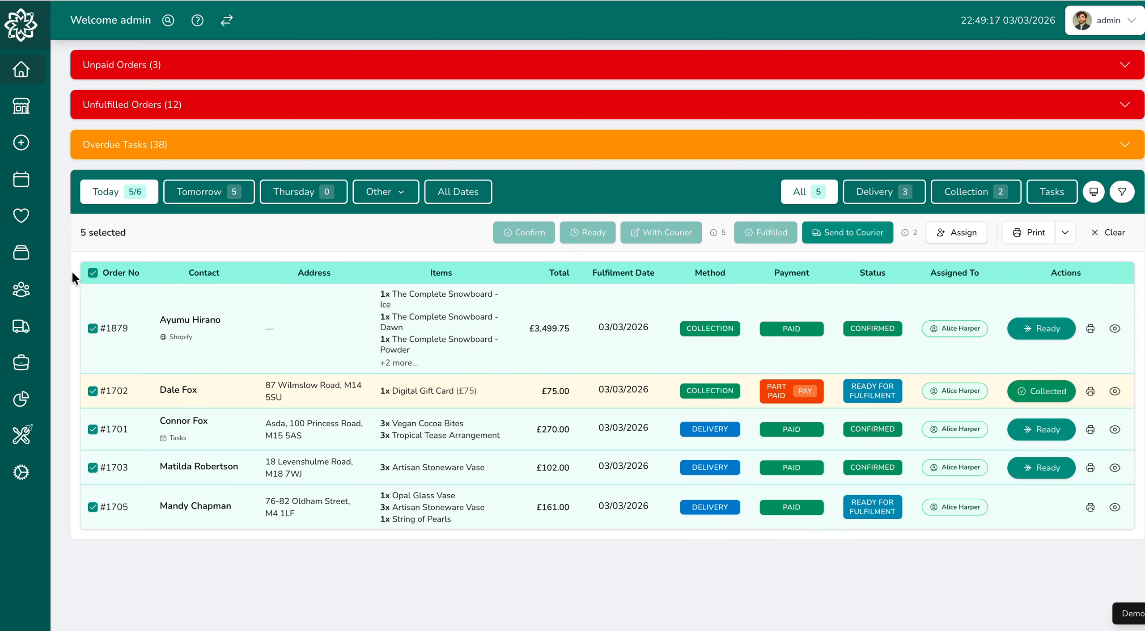
- Select only the three confirmed orders among today's orders and mark them as ready
{"action": "left_click", "coordinate": [93, 273]}
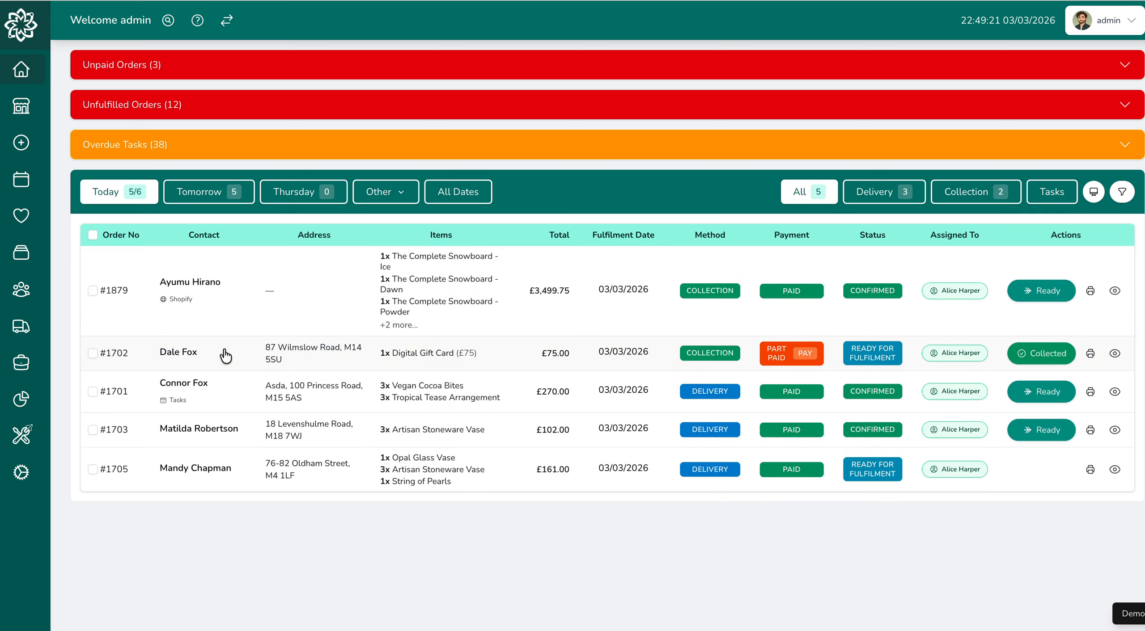
{"action": "left_click", "coordinate": [92, 235]}
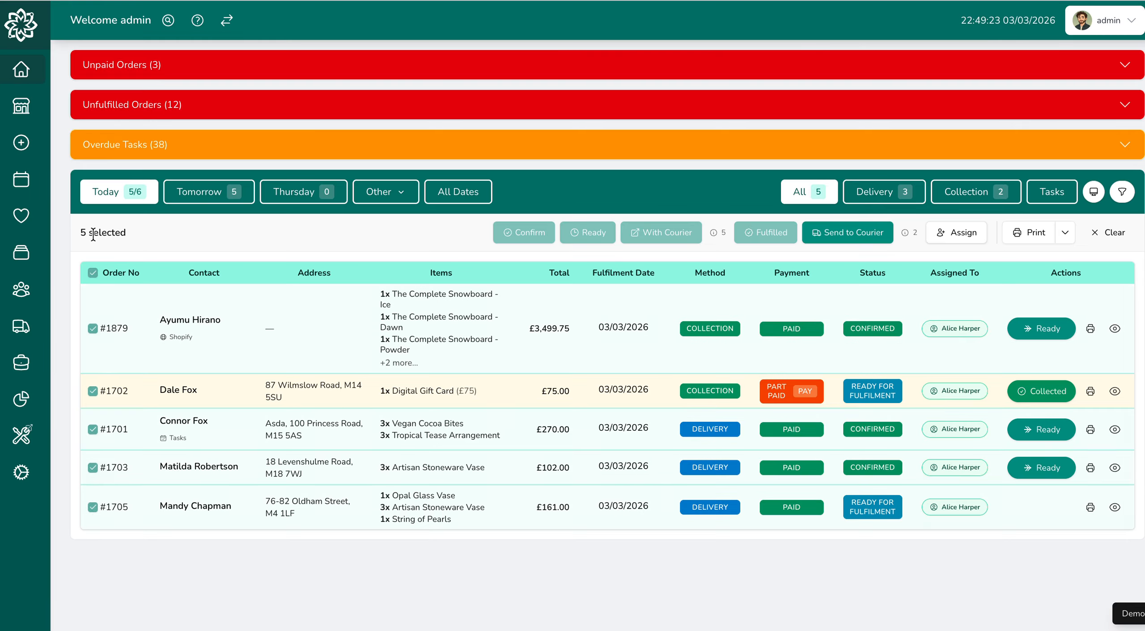
{"action": "left_click", "coordinate": [98, 396]}
{"action": "left_click", "coordinate": [92, 505]}
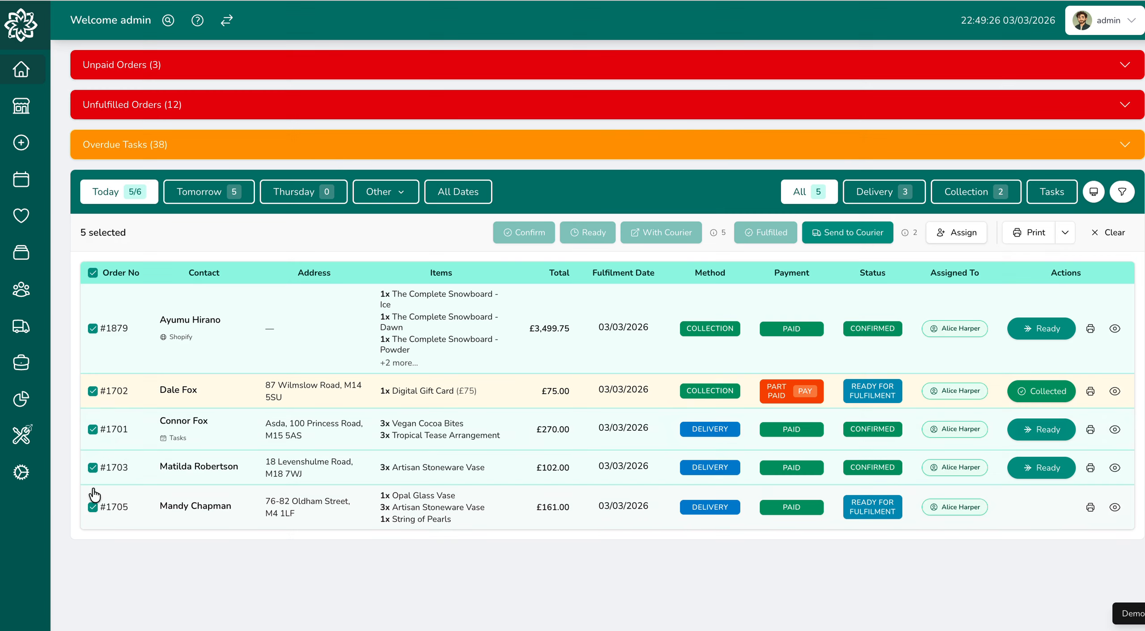
{"action": "left_click", "coordinate": [93, 391]}
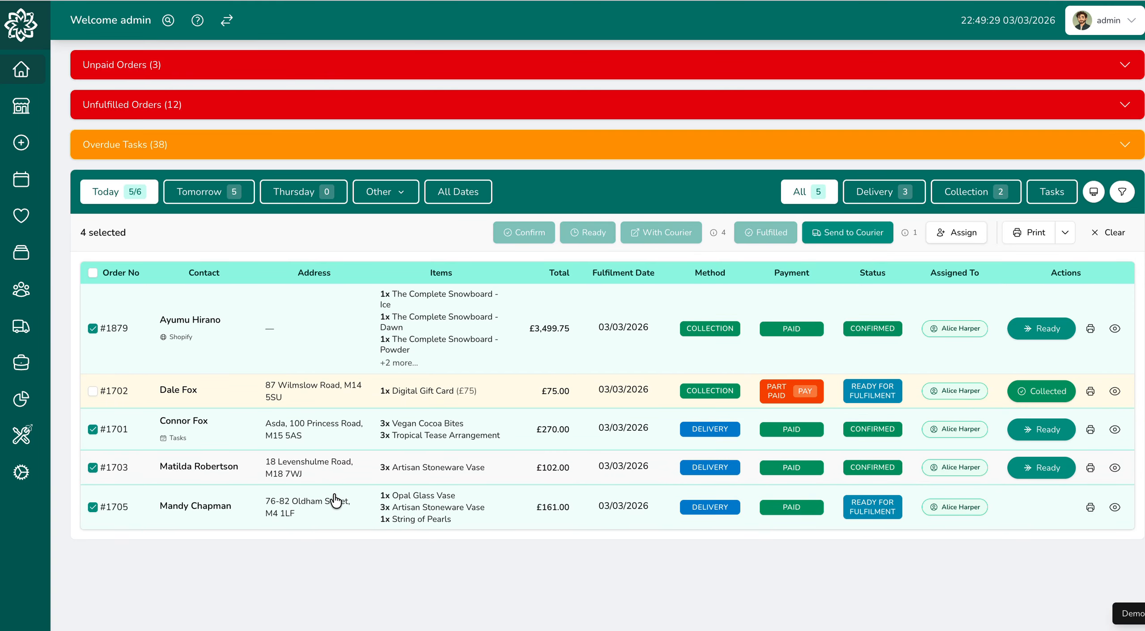
{"action": "left_click", "coordinate": [93, 508]}
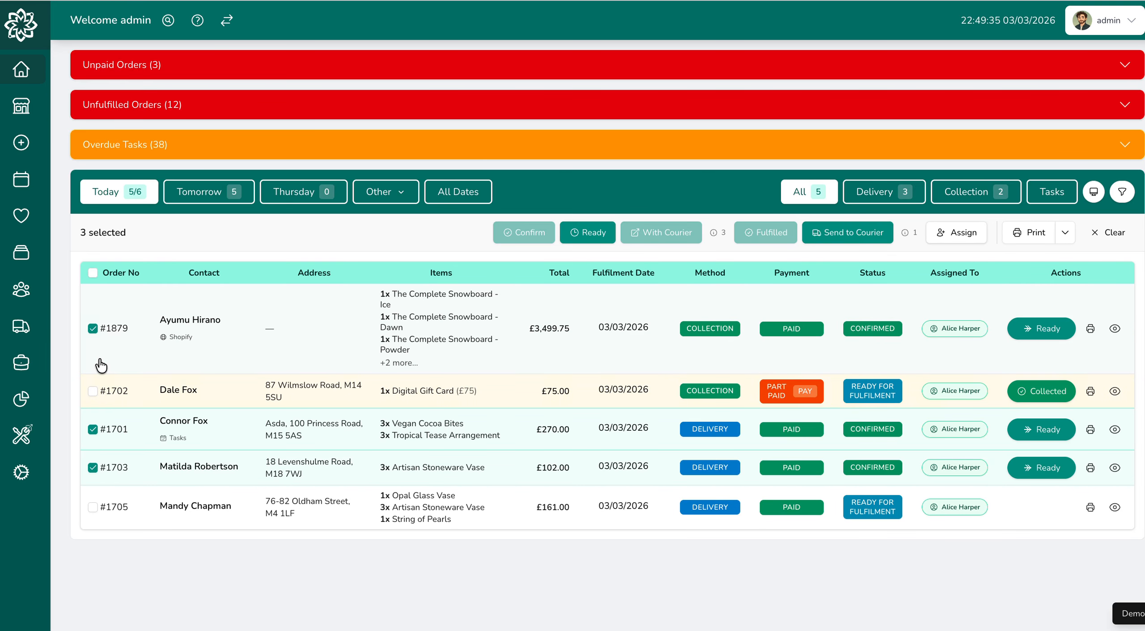
{"action": "left_click", "coordinate": [597, 235]}
{"action": "left_click", "coordinate": [377, 289]}
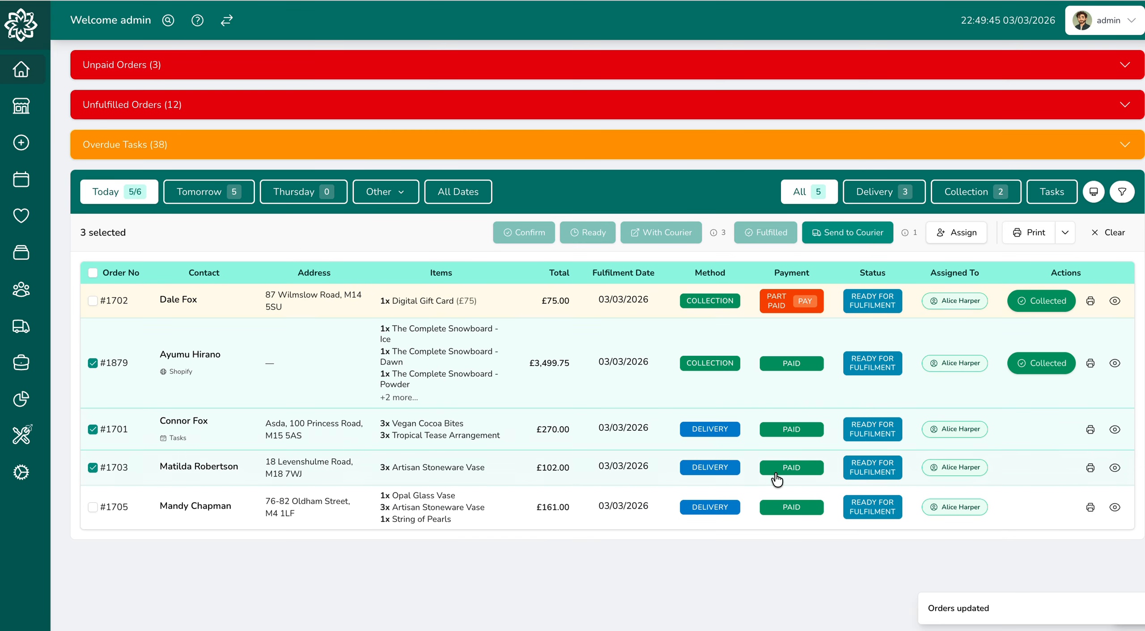
- Select all of today's orders and exclude the two collection orders, keeping only the three delivery orders selected
{"action": "mouse_move", "coordinate": [482, 613]}
{"action": "left_click", "coordinate": [93, 272]}
{"action": "left_click", "coordinate": [93, 272]}
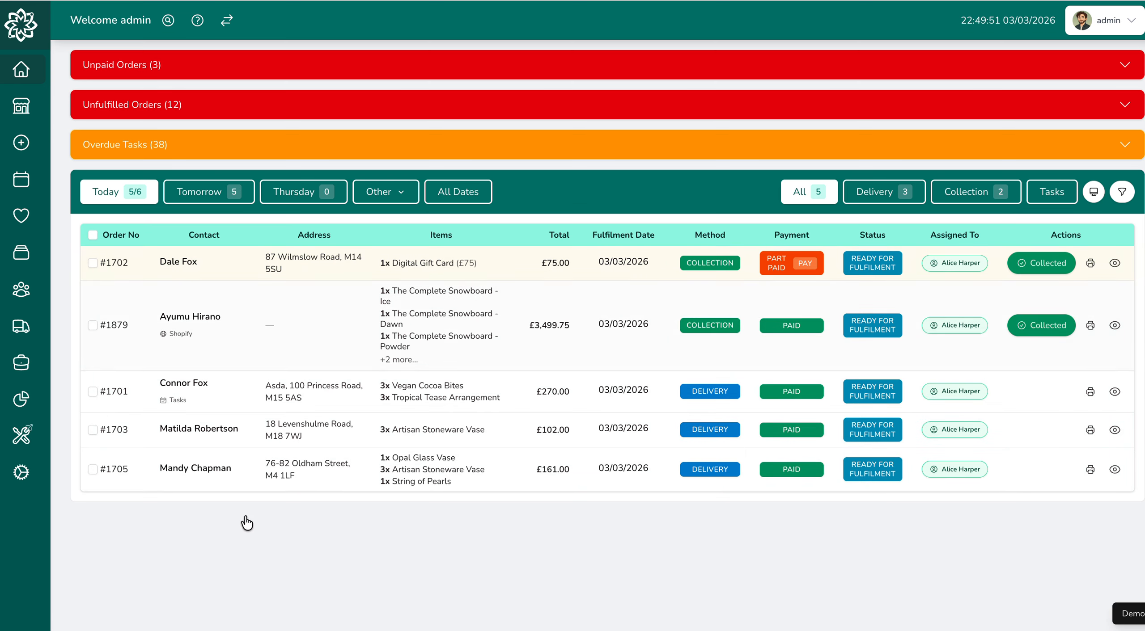
{"action": "left_click", "coordinate": [93, 235]}
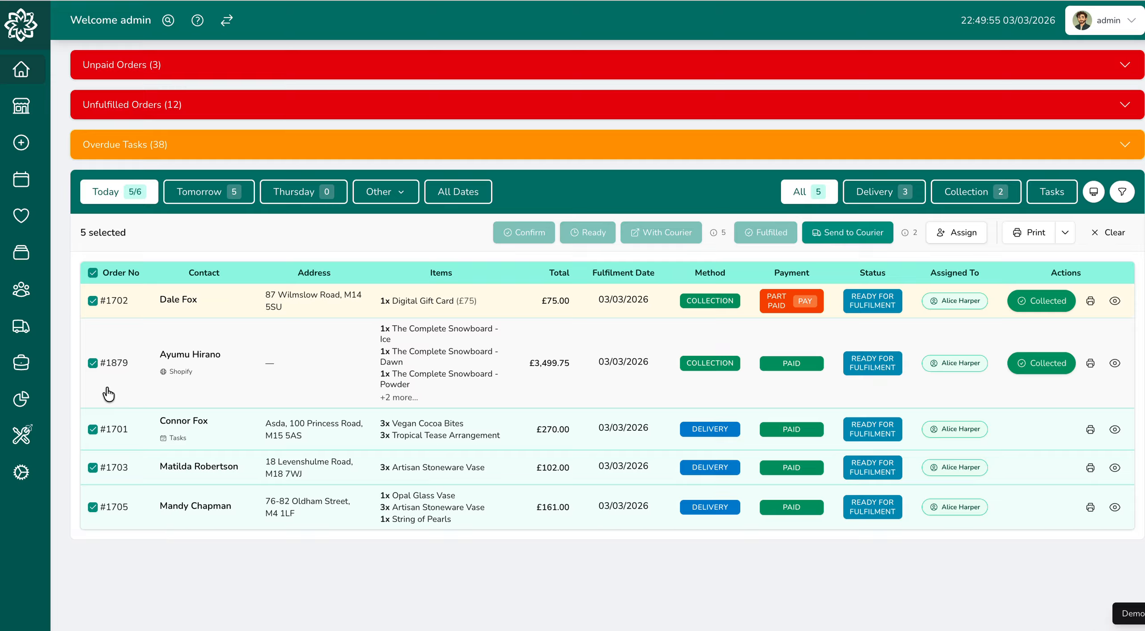
{"action": "left_click", "coordinate": [93, 363]}
{"action": "left_click", "coordinate": [93, 300]}
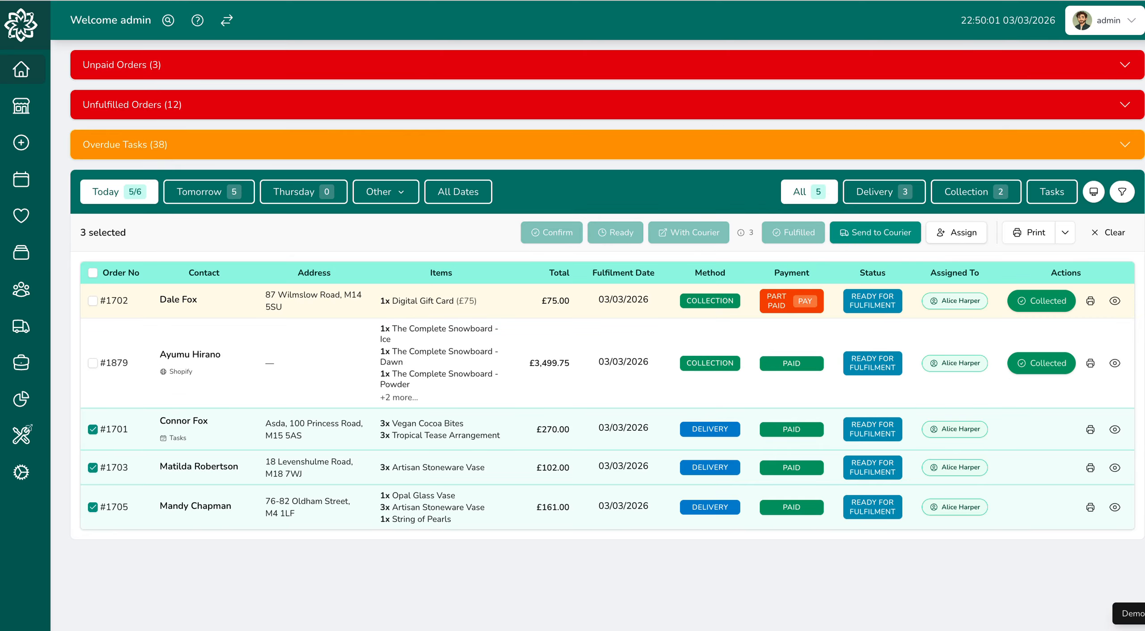
- Look at the order details of the selected delivery orders and close the details dialog
{"action": "left_click", "coordinate": [111, 468]}
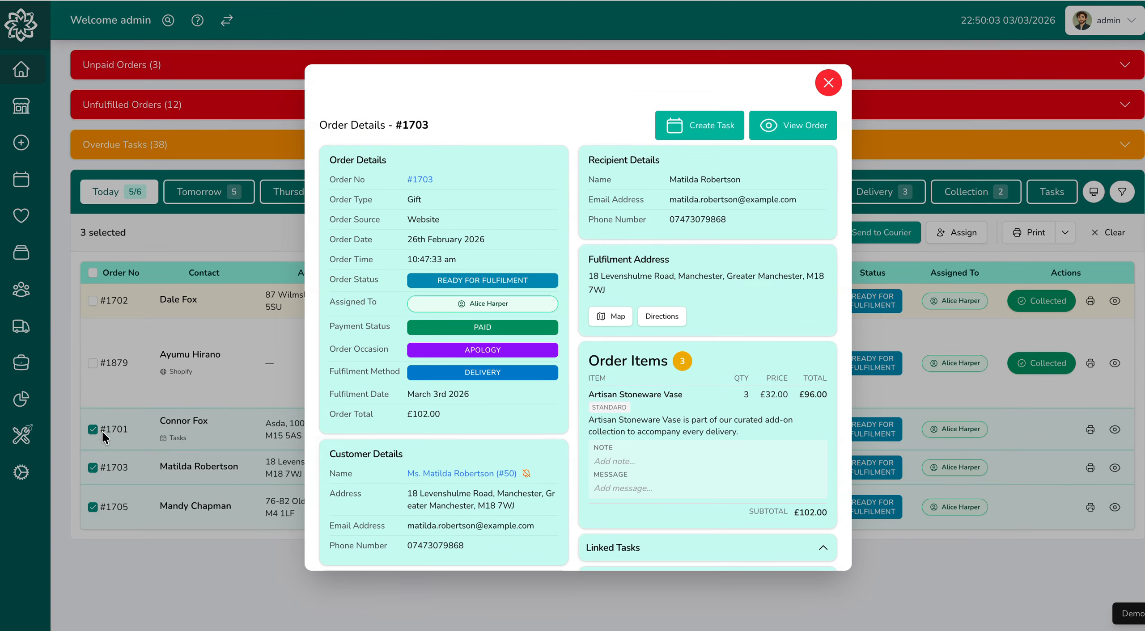
{"action": "left_click", "coordinate": [112, 440]}
{"action": "left_click", "coordinate": [134, 503]}
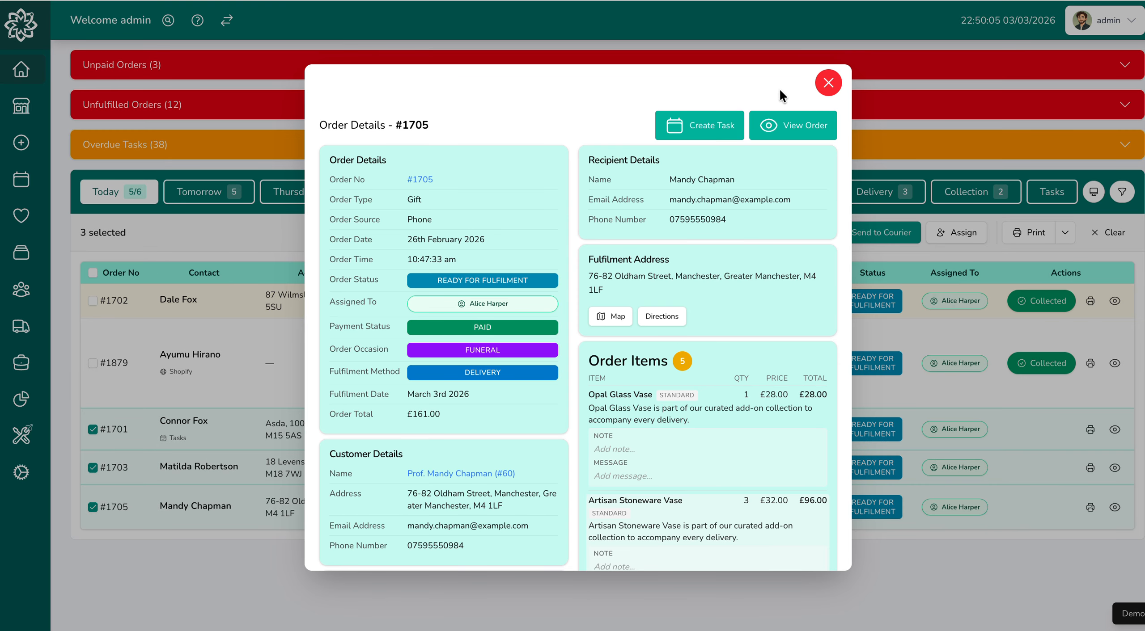
{"action": "left_click", "coordinate": [827, 84]}
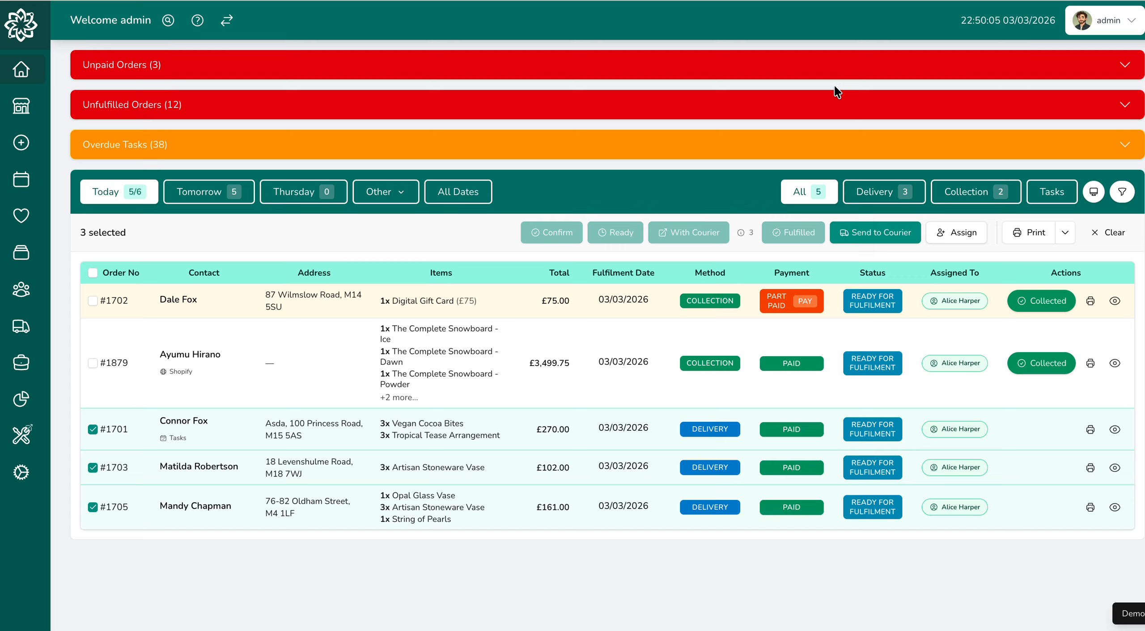
- Select only the two collection orders and mark them as fulfilled
{"action": "left_click", "coordinate": [91, 273]}
{"action": "left_click", "coordinate": [91, 273]}
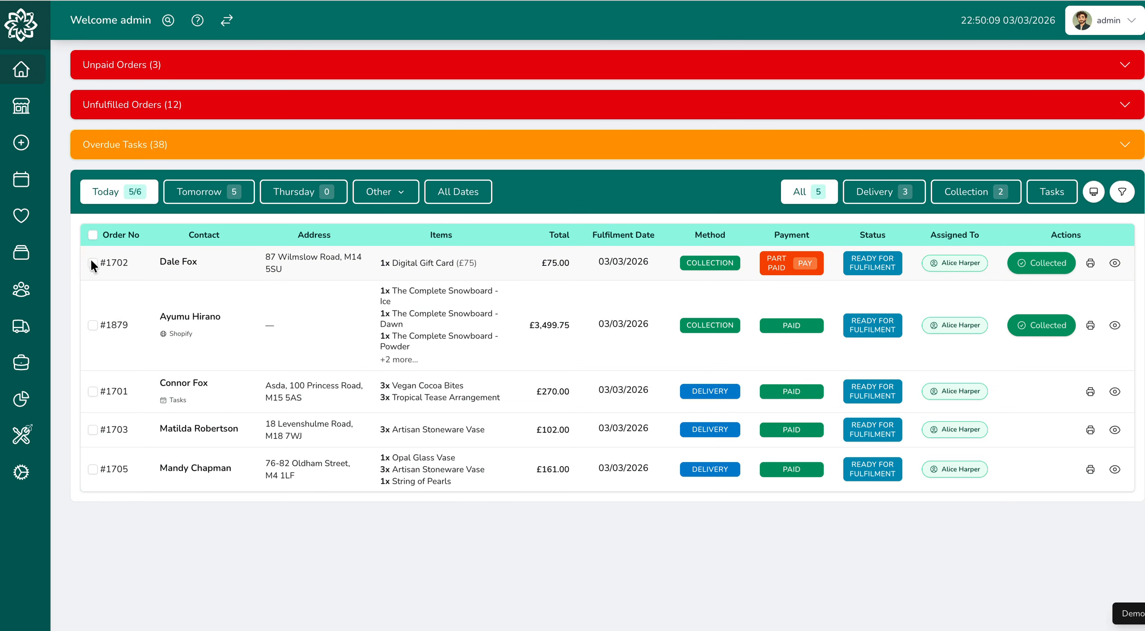
{"action": "left_click", "coordinate": [92, 262]}
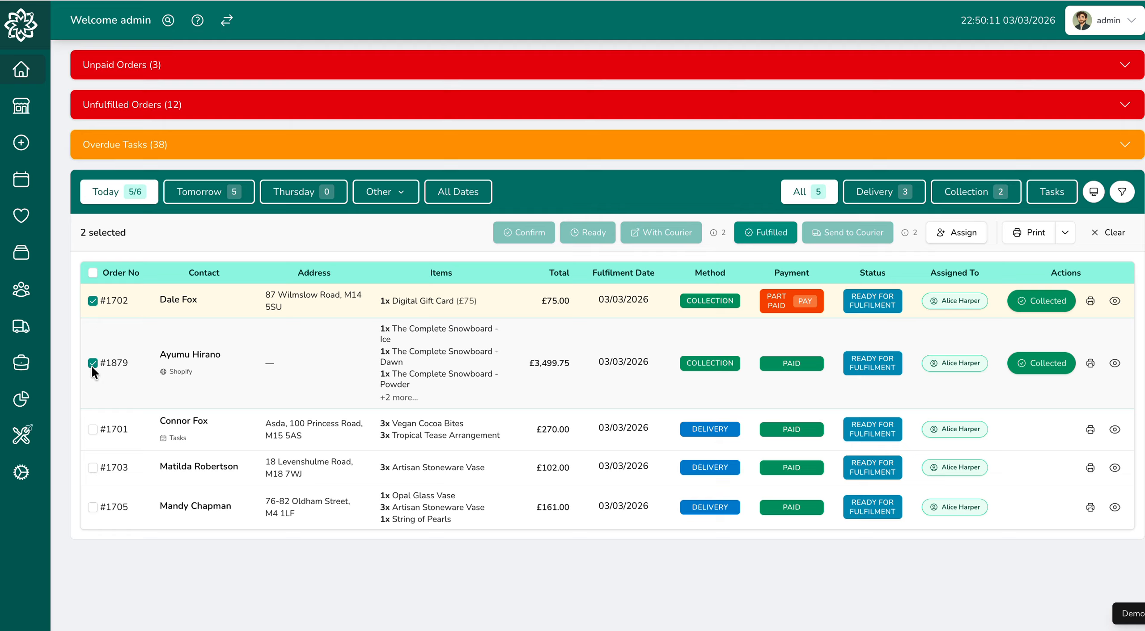
{"action": "left_click", "coordinate": [274, 378]}
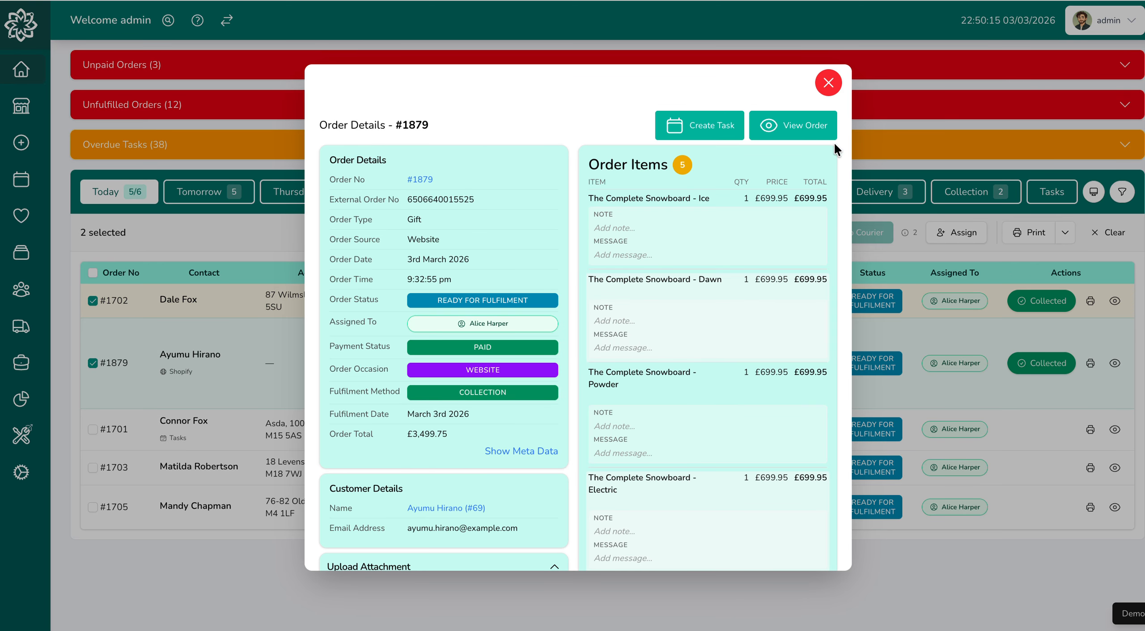
{"action": "left_click", "coordinate": [830, 82]}
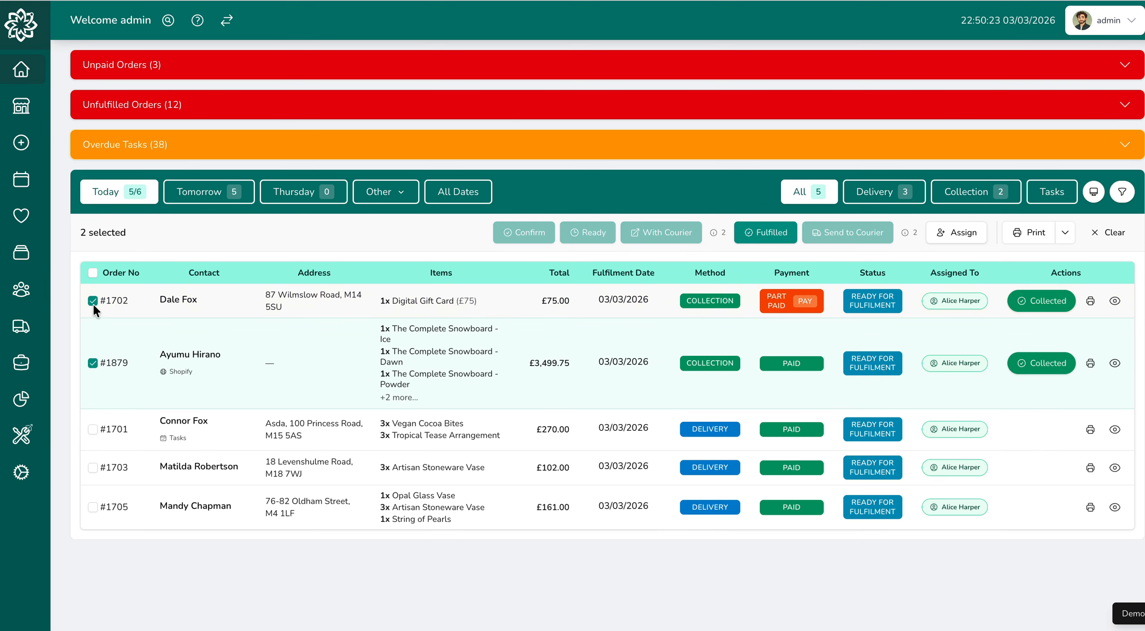
{"action": "left_click", "coordinate": [93, 430]}
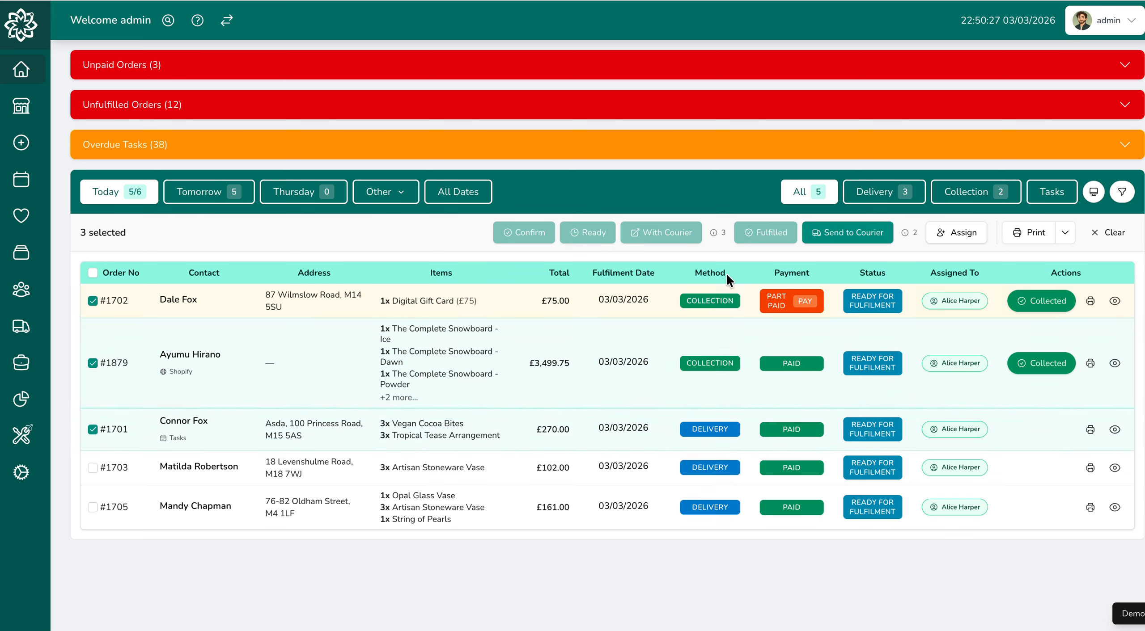
{"action": "left_click", "coordinate": [93, 429]}
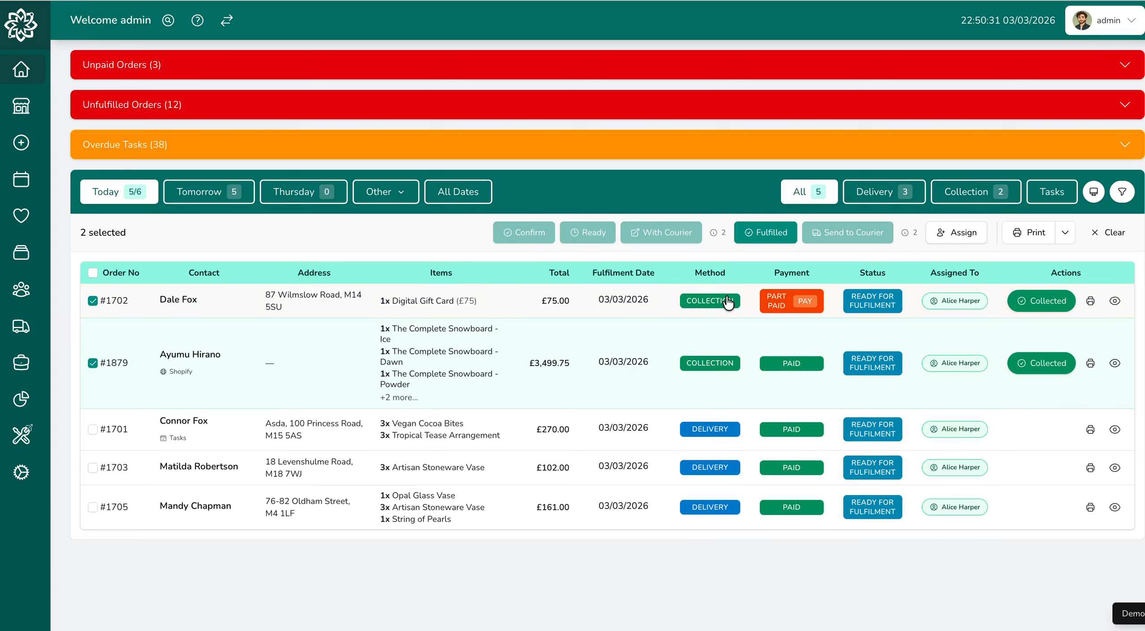
{"action": "left_click", "coordinate": [765, 237]}
{"action": "left_click", "coordinate": [389, 255]}
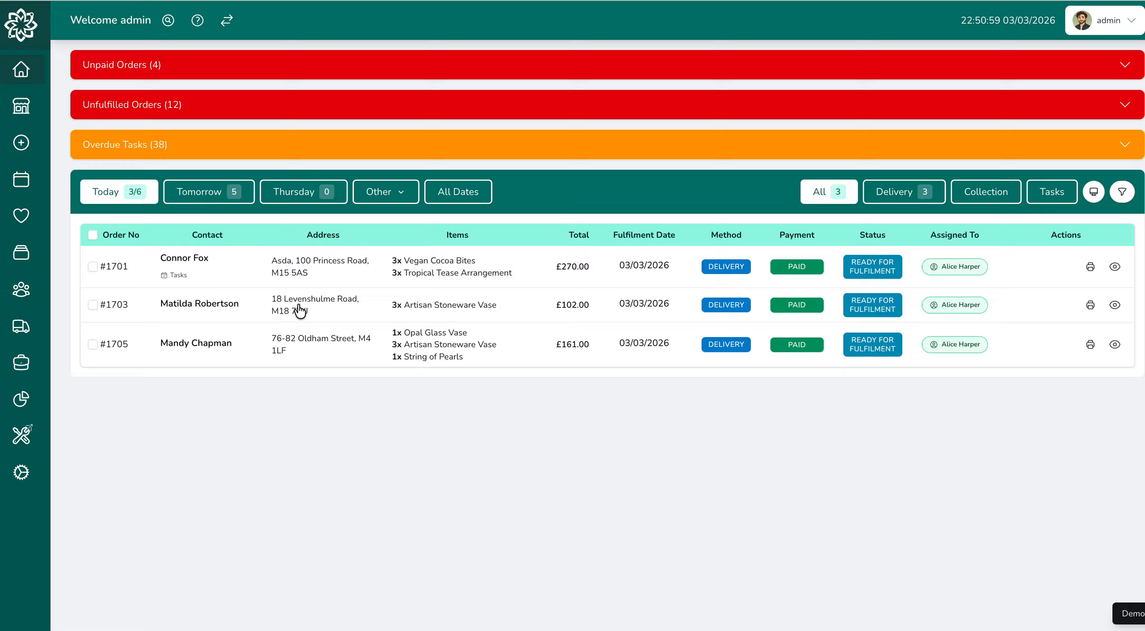
- Select all three remaining delivery orders and clear the selection again
{"action": "left_click", "coordinate": [93, 235]}
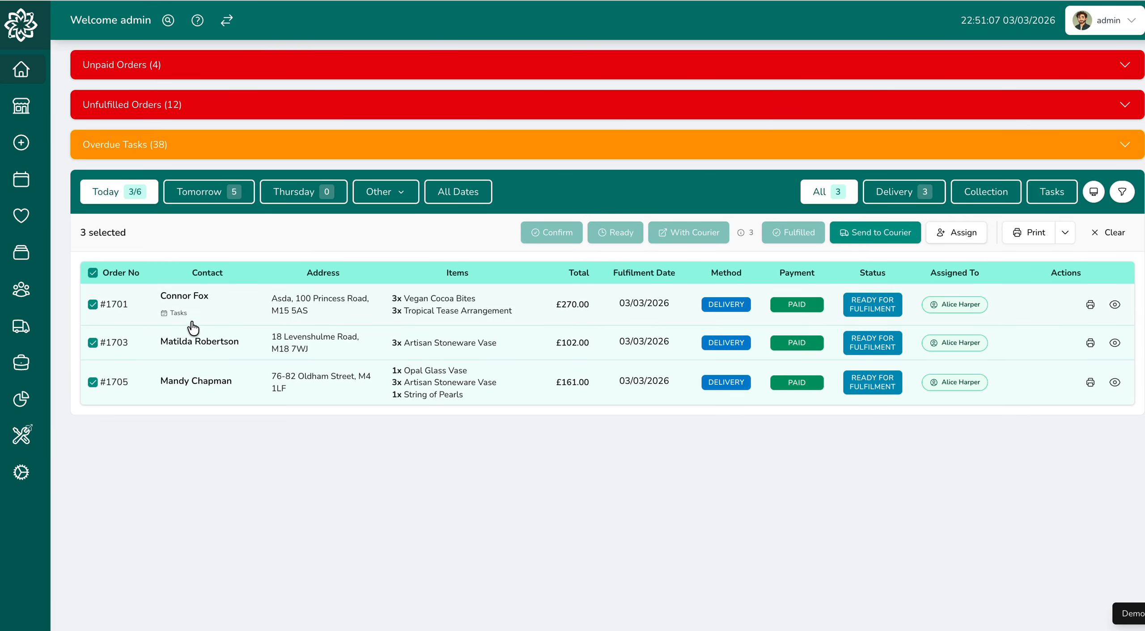
{"action": "left_click", "coordinate": [92, 273]}
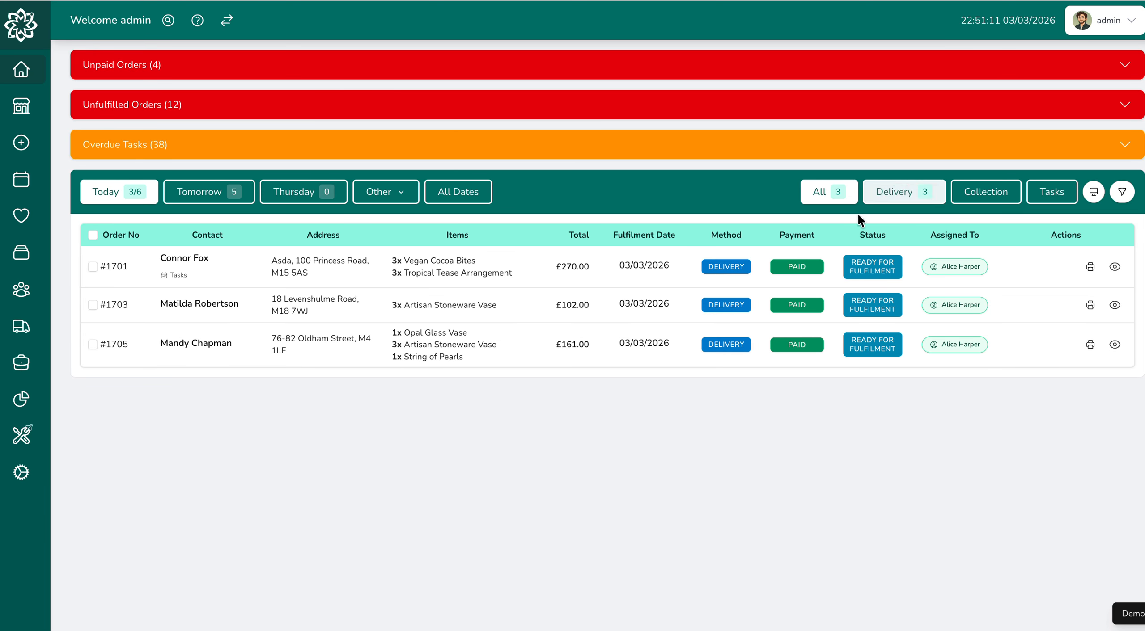
{"action": "left_click", "coordinate": [92, 235]}
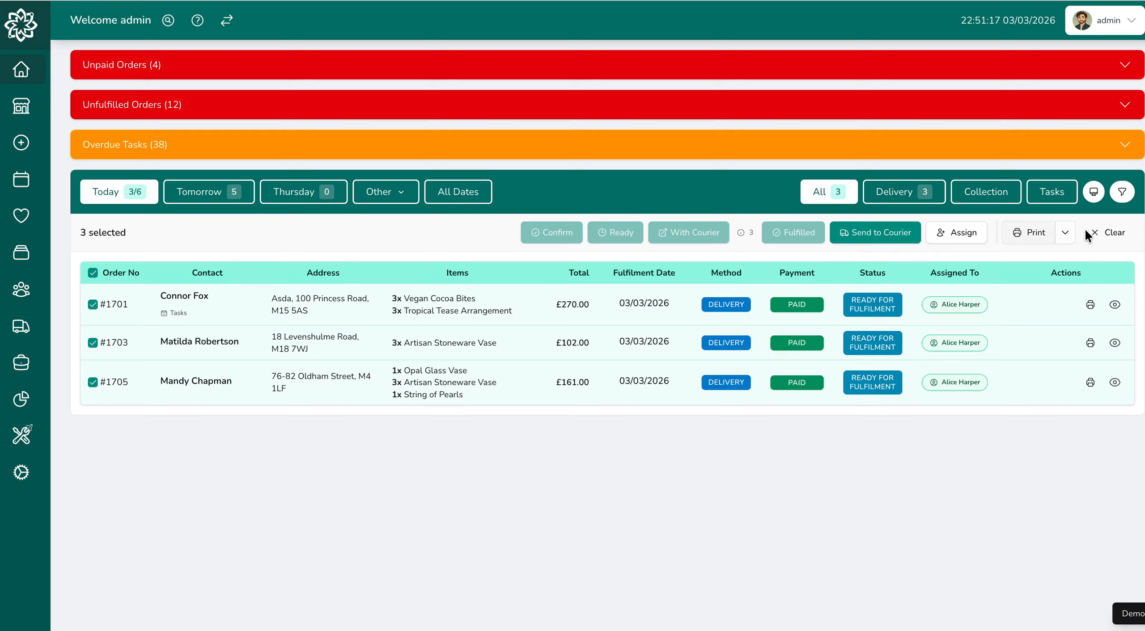
{"action": "left_click", "coordinate": [1104, 232]}
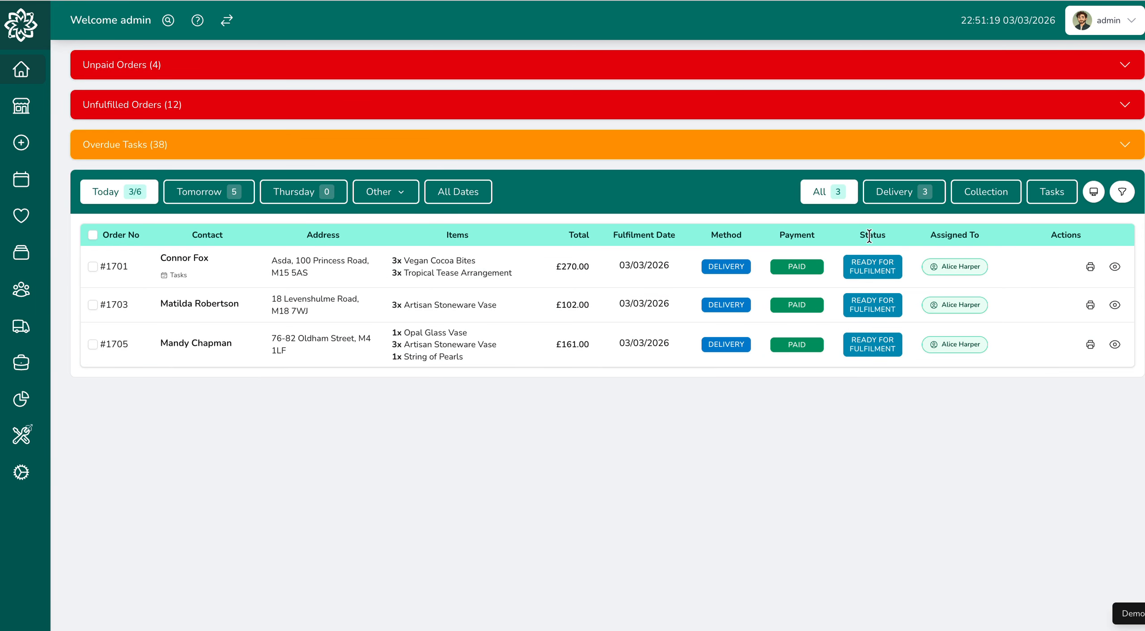
- Select the first two remaining delivery orders individually
{"action": "left_click", "coordinate": [98, 265]}
{"action": "left_click", "coordinate": [97, 266]}
{"action": "left_click", "coordinate": [92, 265]}
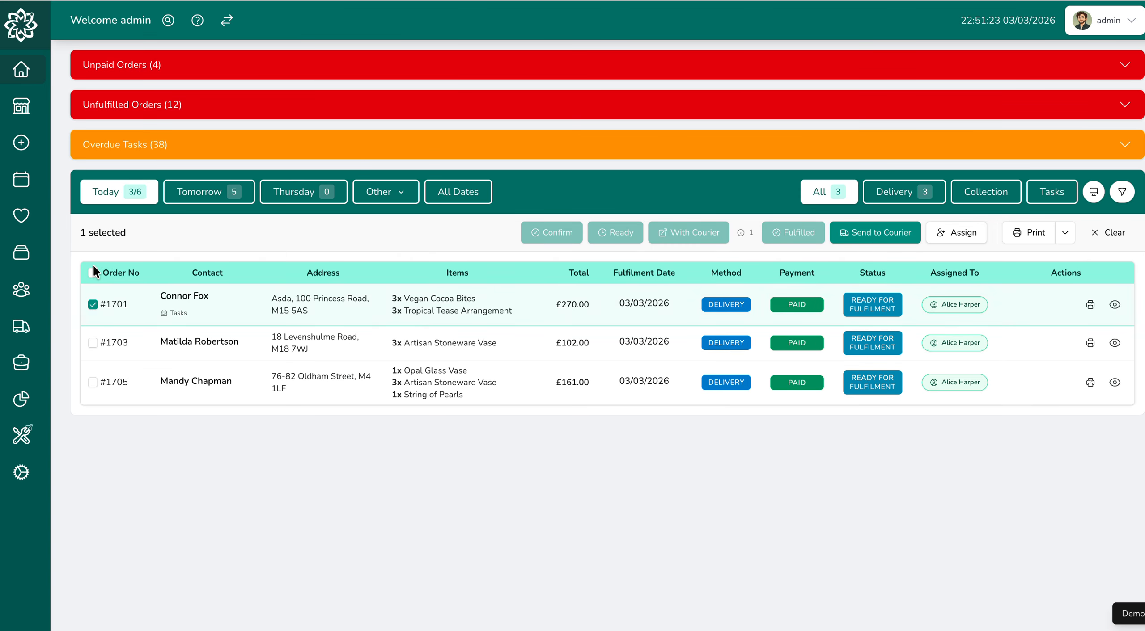
{"action": "left_click", "coordinate": [97, 340]}
{"action": "left_click", "coordinate": [93, 342]}
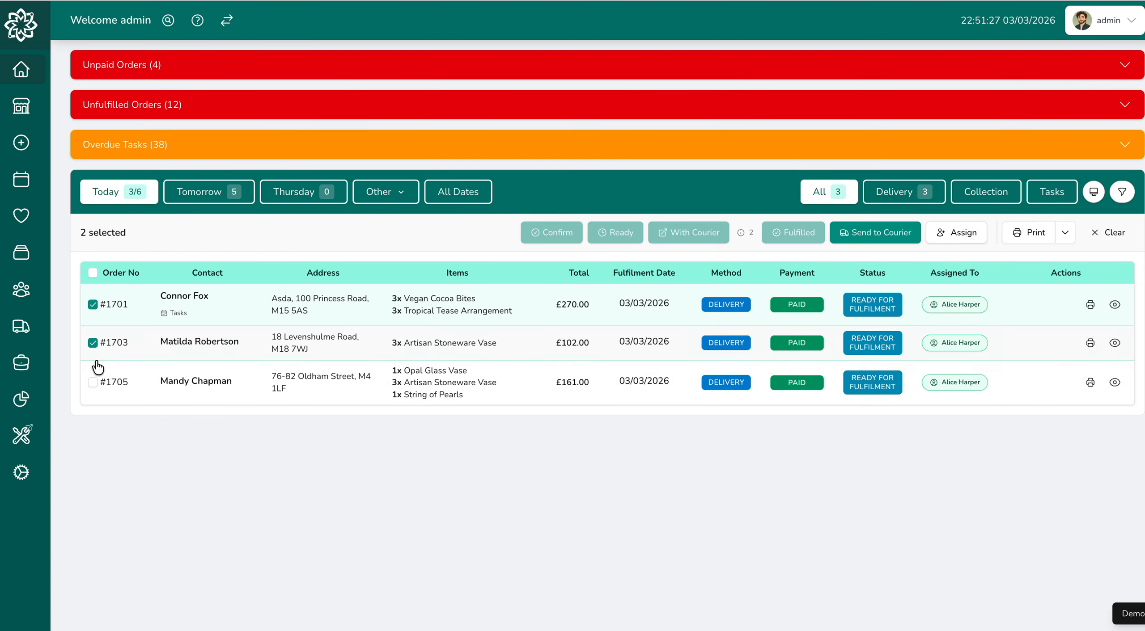
- Open the last delivery order's page, dismiss the user selection, and return to the dashboard, confirming to leave the page
{"action": "left_click", "coordinate": [101, 383]}
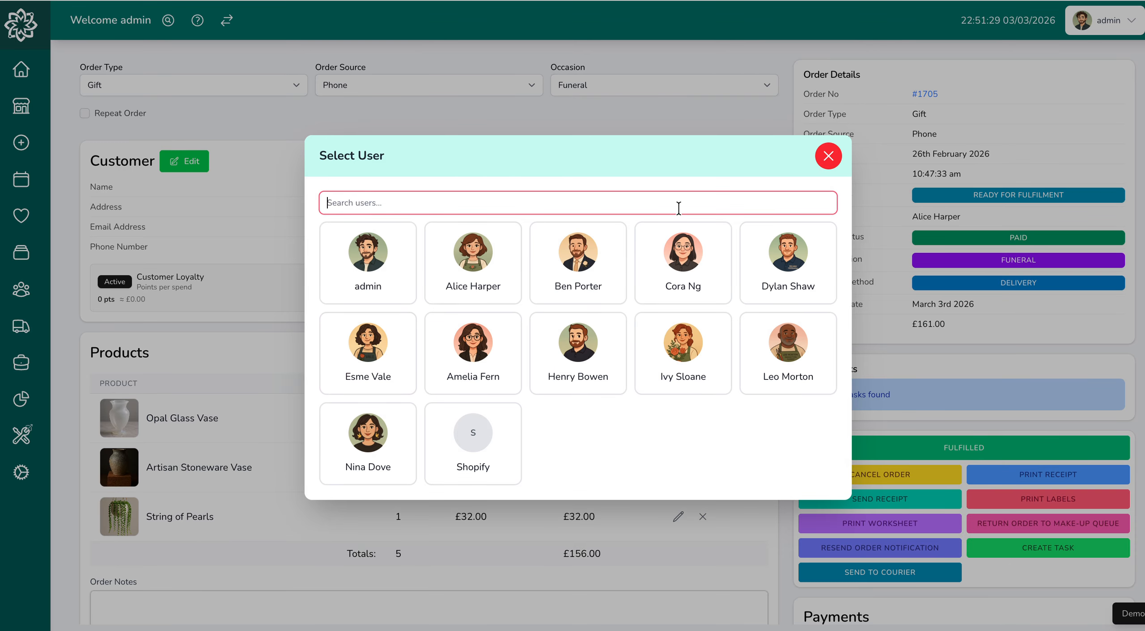
{"action": "left_click", "coordinate": [826, 159]}
{"action": "left_click", "coordinate": [30, 74]}
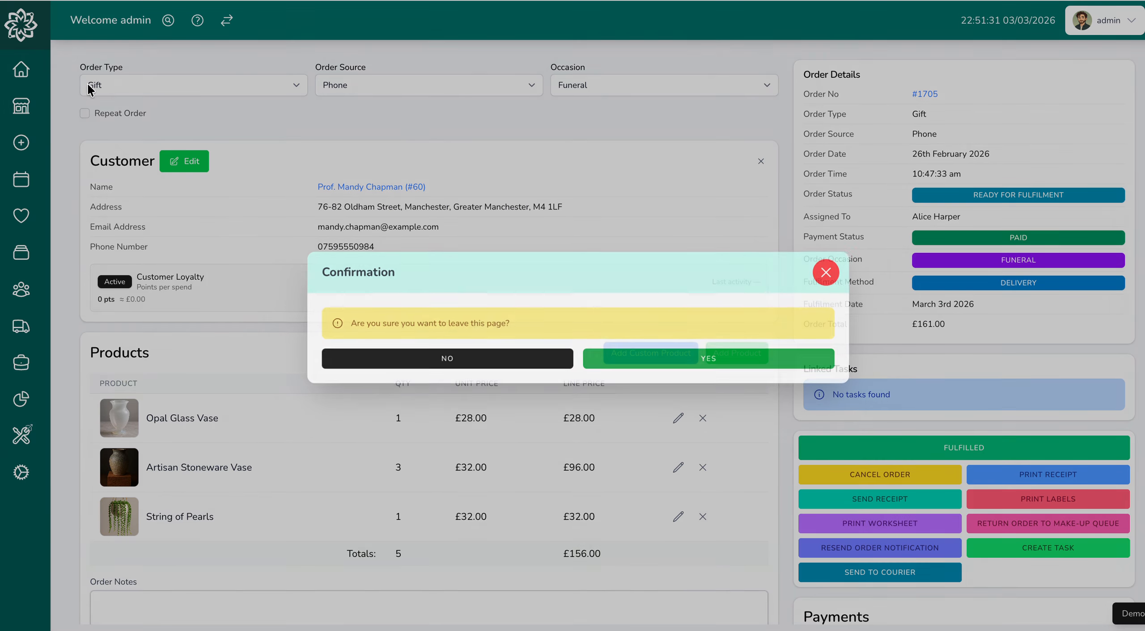
{"action": "left_click", "coordinate": [824, 268]}
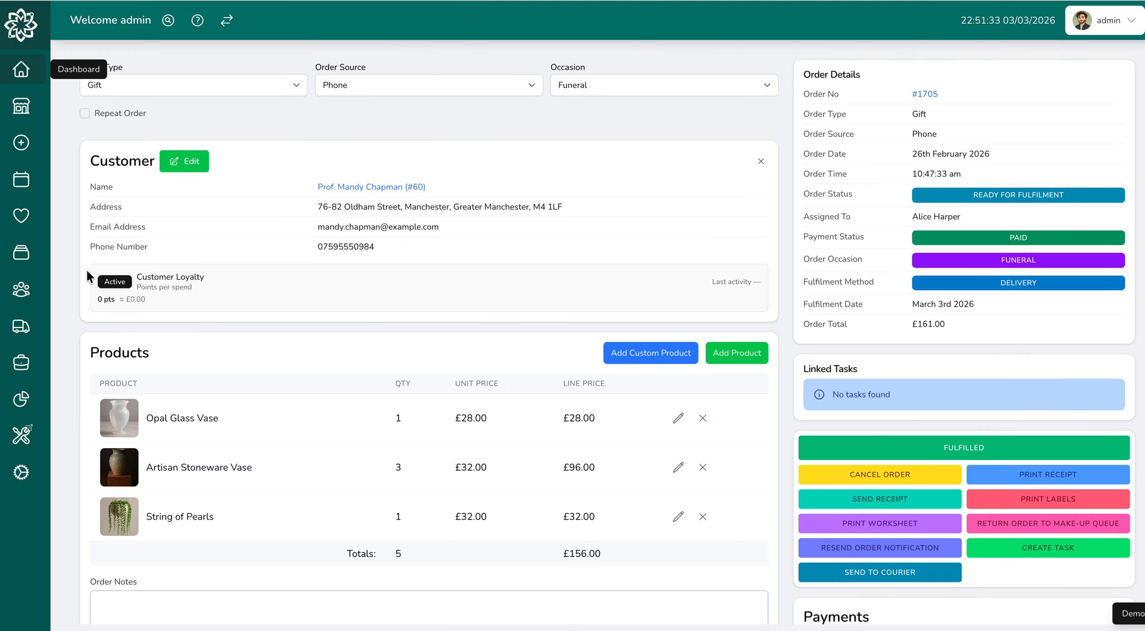
{"action": "left_click", "coordinate": [25, 68]}
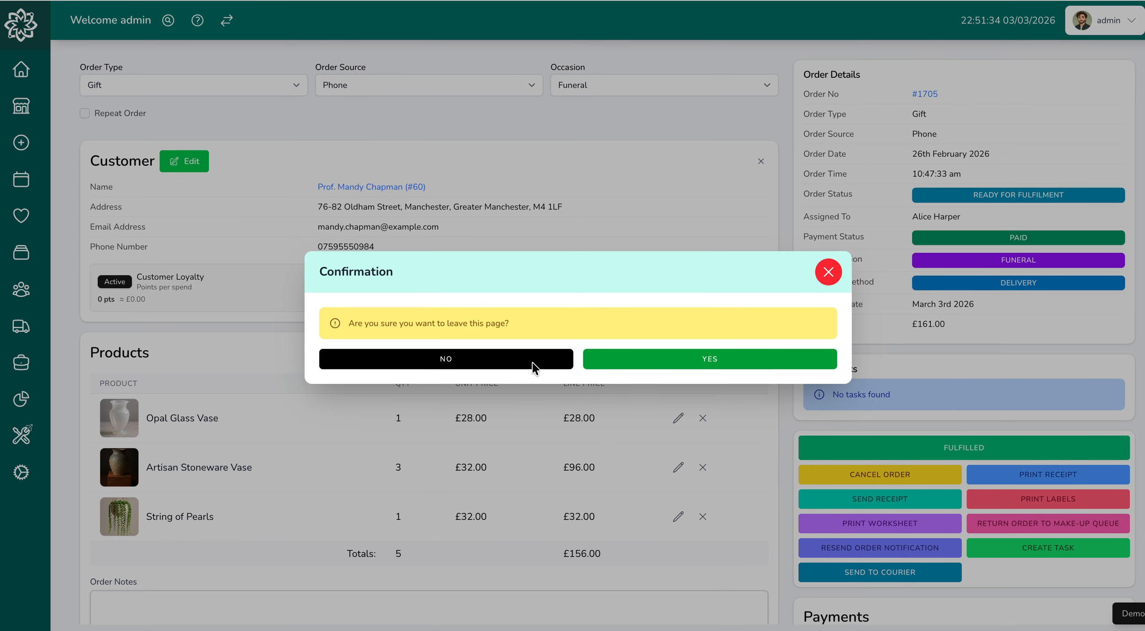
{"action": "left_click", "coordinate": [734, 360]}
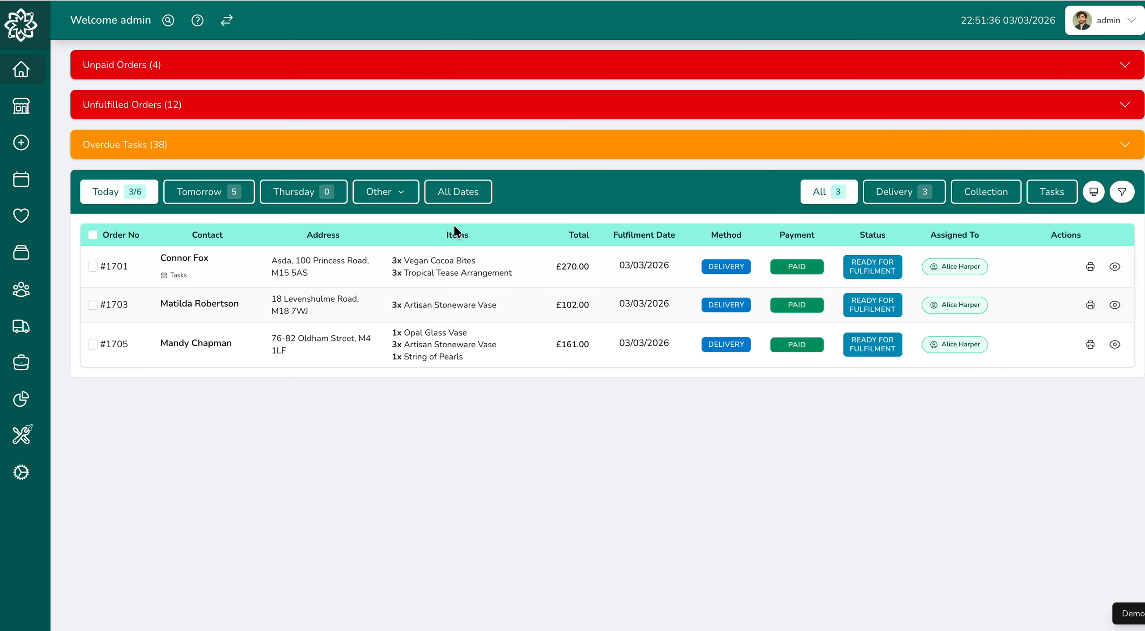
- Examine the first delivery order's details down to its available order actions, and close the dialog
{"action": "left_click", "coordinate": [479, 269]}
{"action": "scroll", "coordinate": [562, 301], "scroll_direction": "down", "scroll_amount": 5}
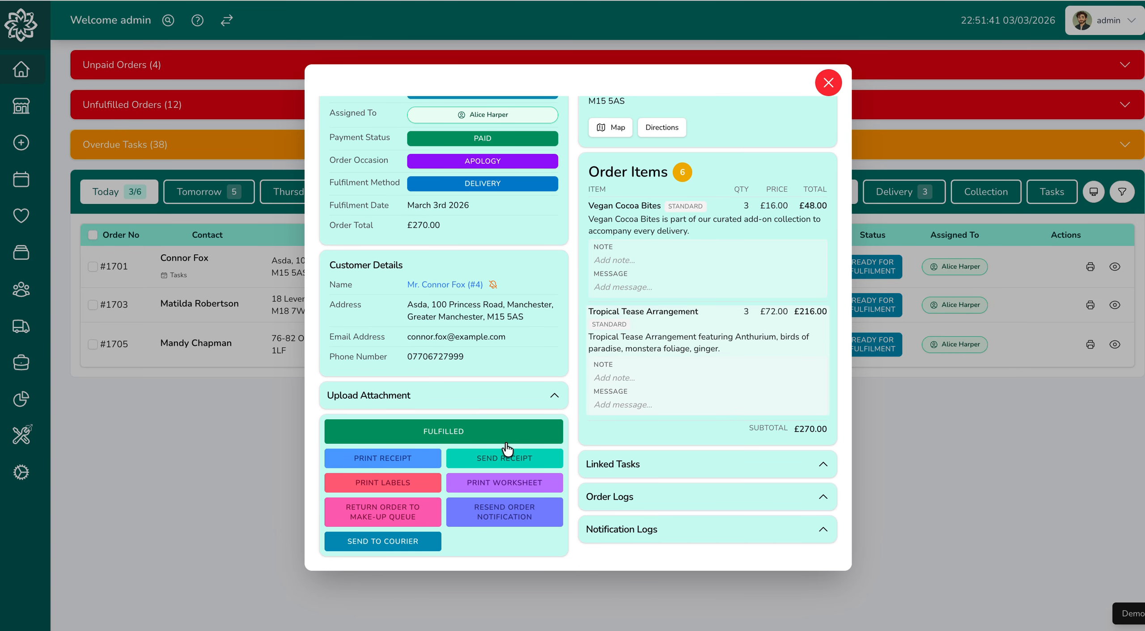
{"action": "left_click", "coordinate": [828, 84]}
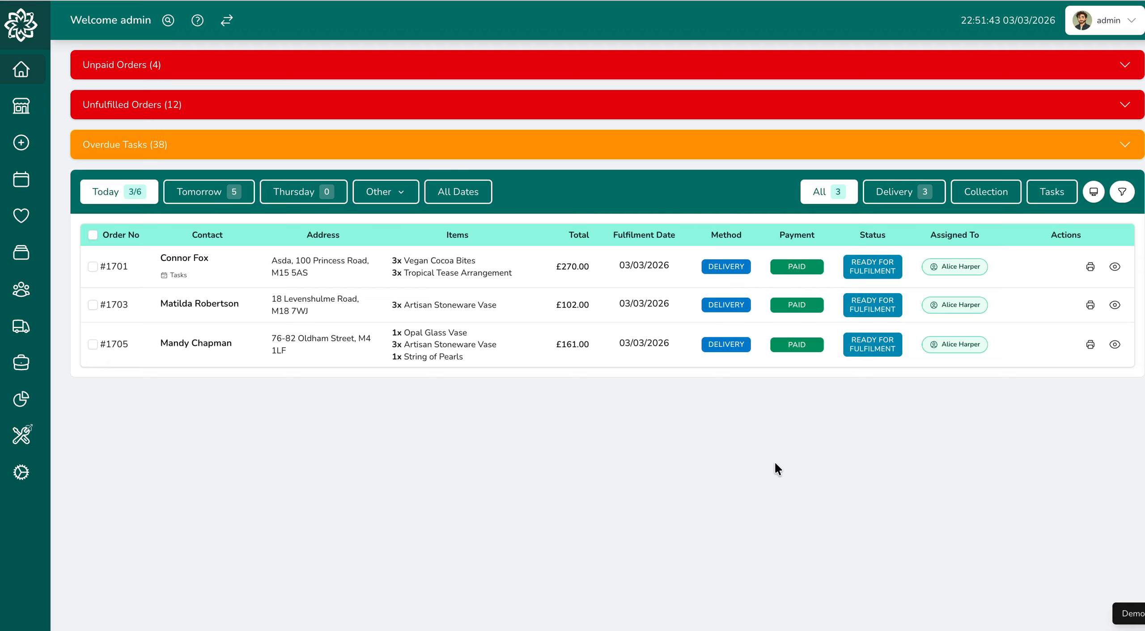